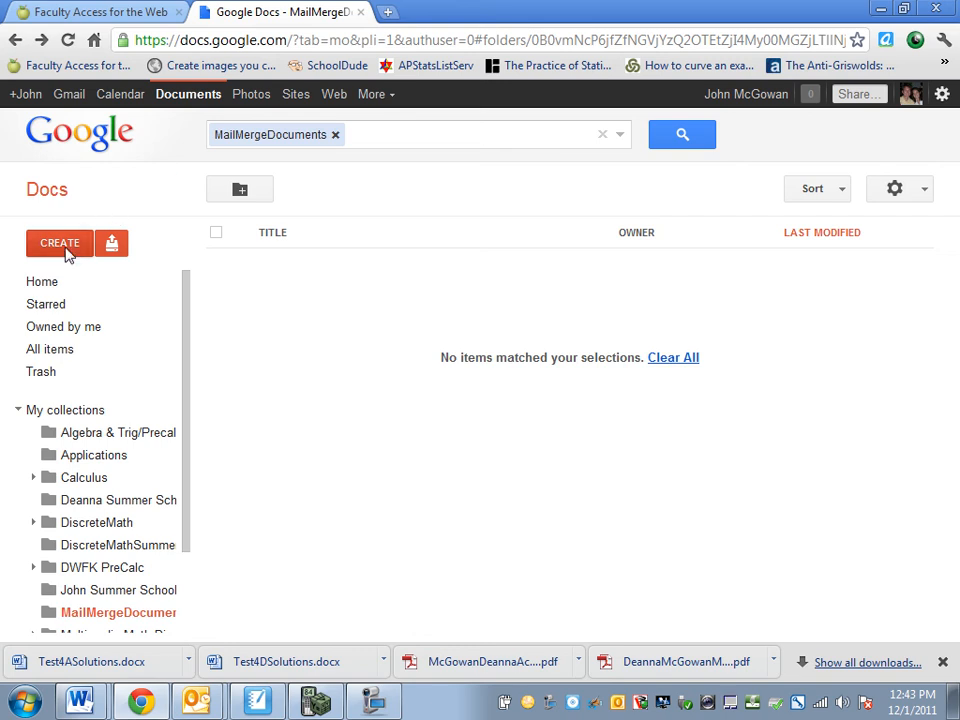
Create a new blank form from the CREATE list
{"action": "left_click", "coordinate": [68, 245]}
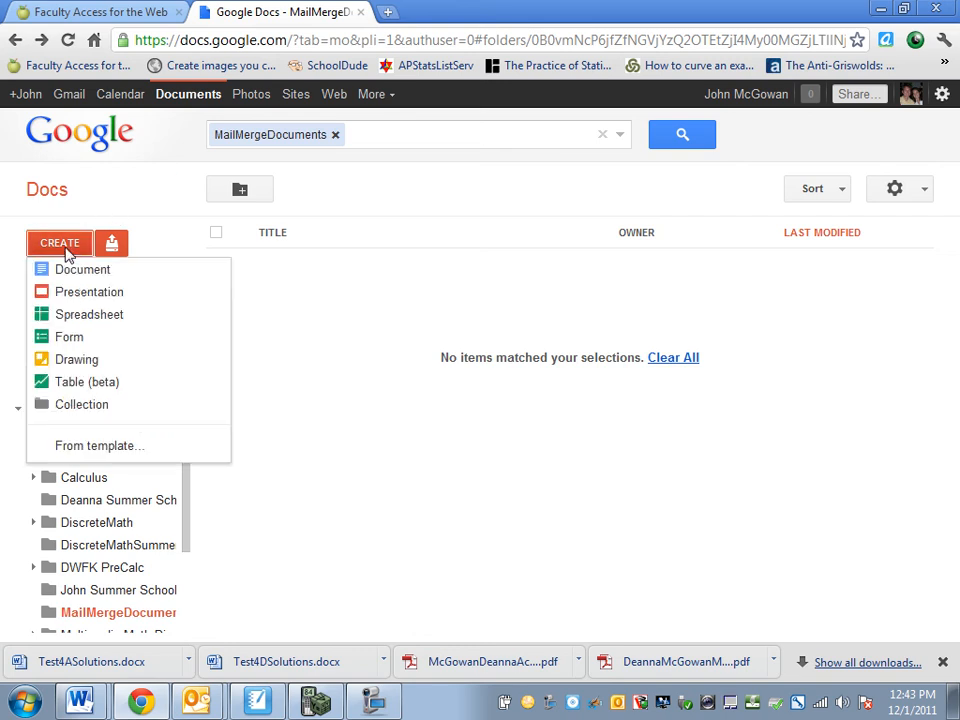
{"action": "left_click", "coordinate": [71, 336]}
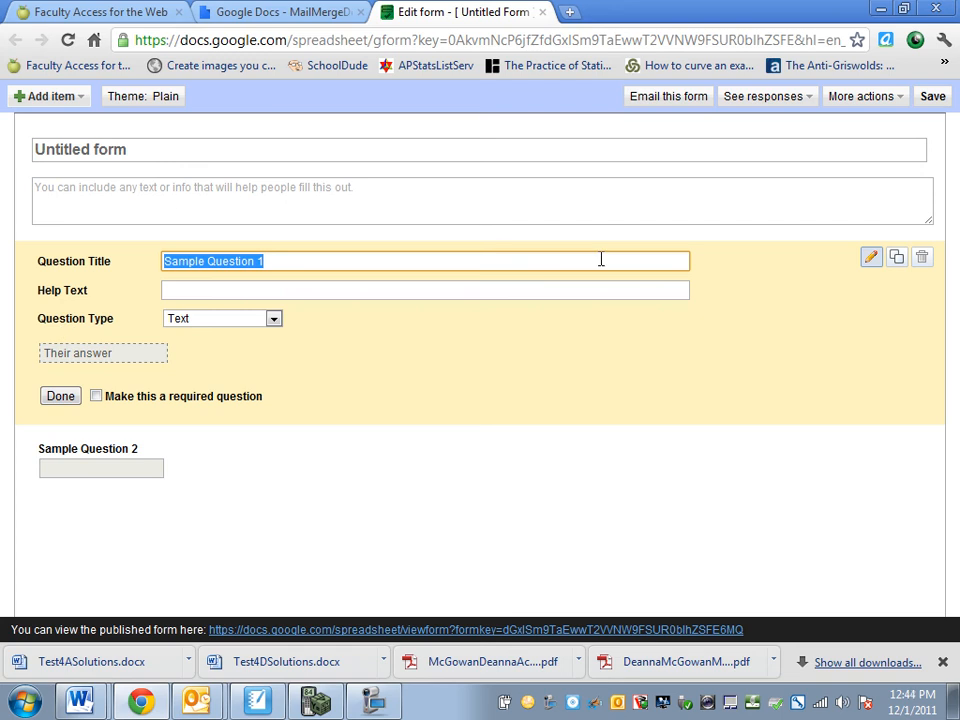
Retitle the first sample question 'First Name' and clear the stray letter from its help text
{"action": "type", "text": "First N"}
{"action": "key", "text": "Tab"}
{"action": "type", "text": "m"}
{"action": "key", "text": "shift+Tab"}
{"action": "type", "text": "Fir"}
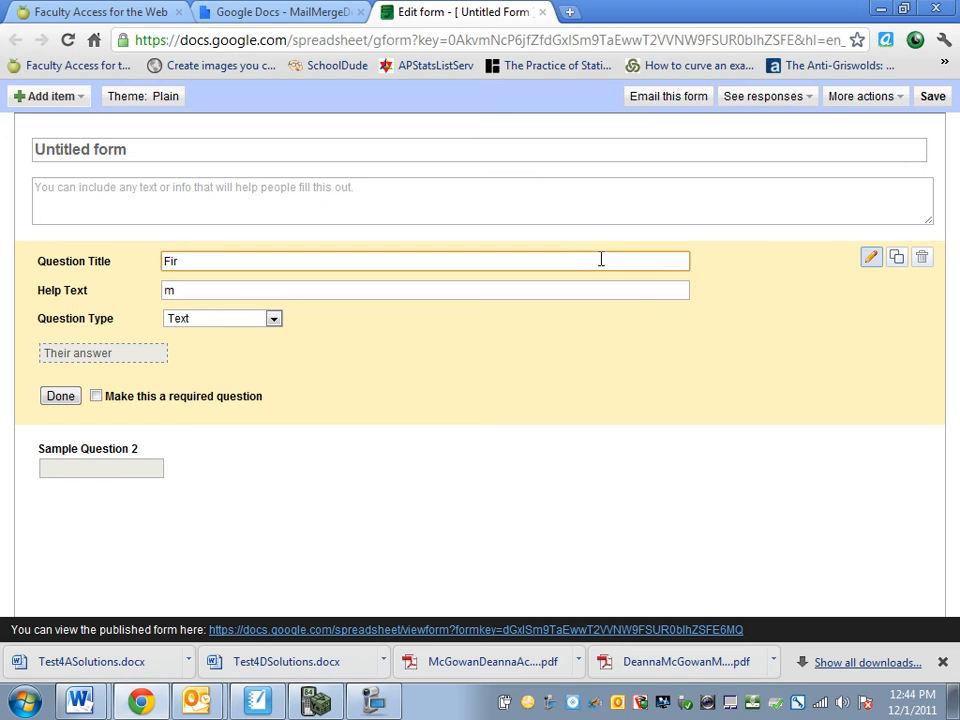
{"action": "type", "text": "st Name"}
{"action": "key", "text": "Tab"}
{"action": "key", "text": "BackSpace"}
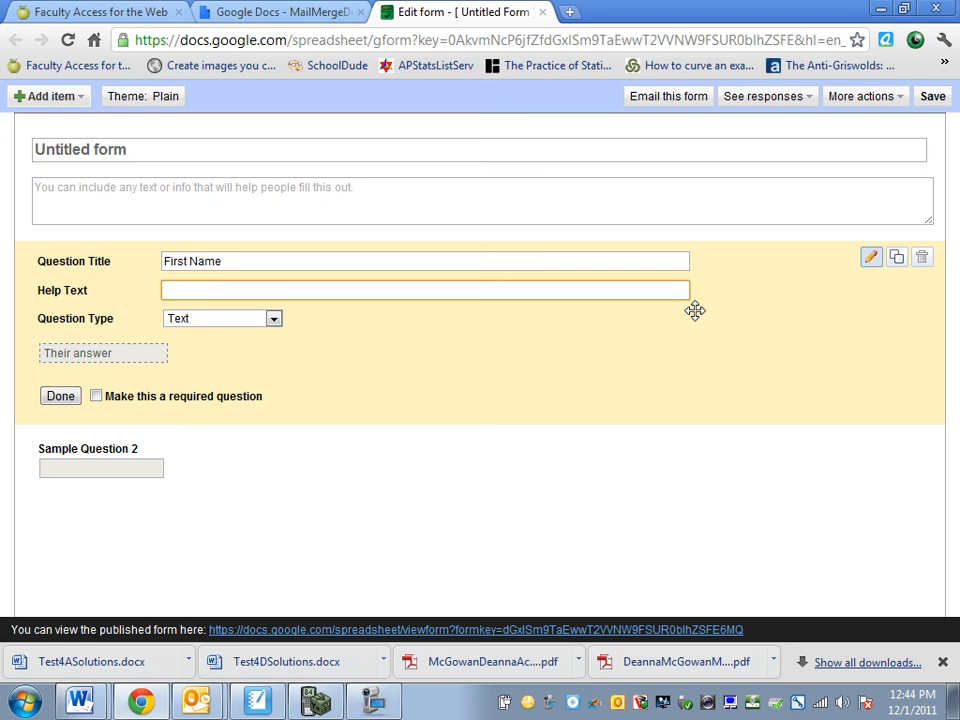
Replace 'Untitled form' with the title 'Scoring Rubric for Assignment #1'
{"action": "left_click", "coordinate": [450, 154]}
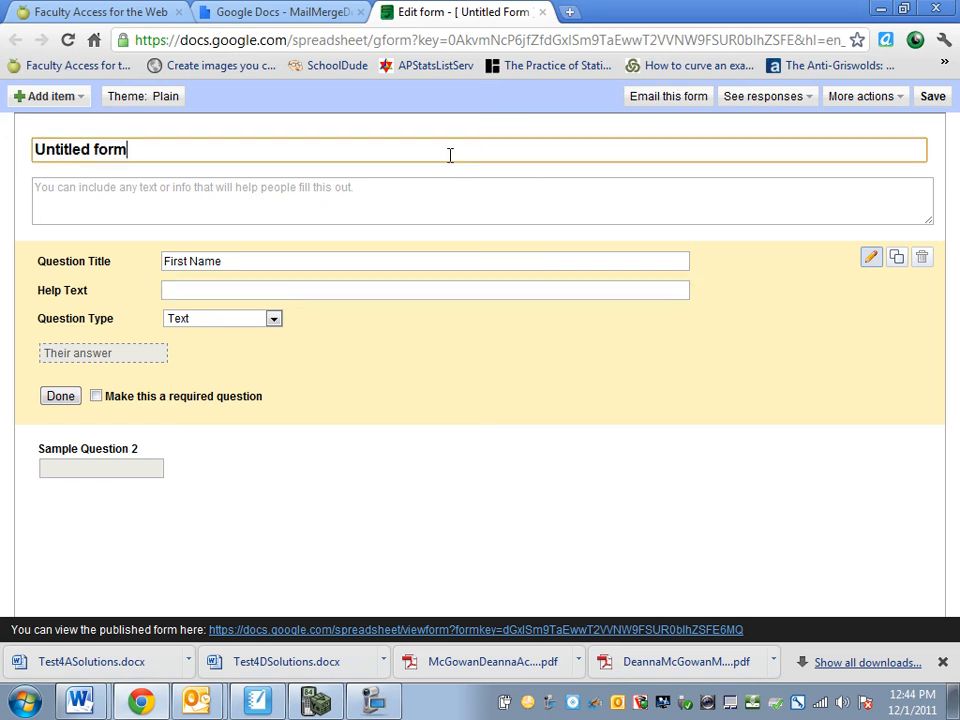
{"action": "key", "text": "BackSpace"}
{"action": "key", "text": "BackSpace"}
{"action": "key", "text": "BackSpace"}
{"action": "key", "text": "BackSpace"}
{"action": "key", "text": "BackSpace"}
{"action": "key", "text": "BackSpace"}
{"action": "key", "text": "BackSpace"}
{"action": "key", "text": "BackSpace"}
{"action": "key", "text": "BackSpace"}
{"action": "key", "text": "BackSpace"}
{"action": "key", "text": "BackSpace"}
{"action": "key", "text": "BackSpace"}
{"action": "key", "text": "BackSpace"}
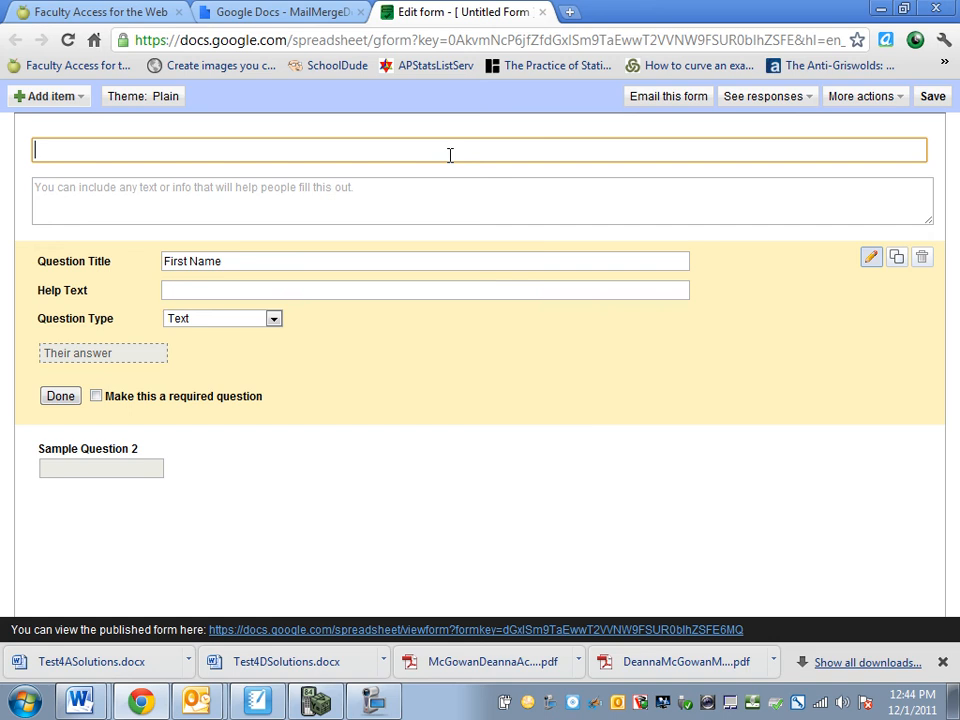
{"action": "type", "text": "Scoring Rubric for "}
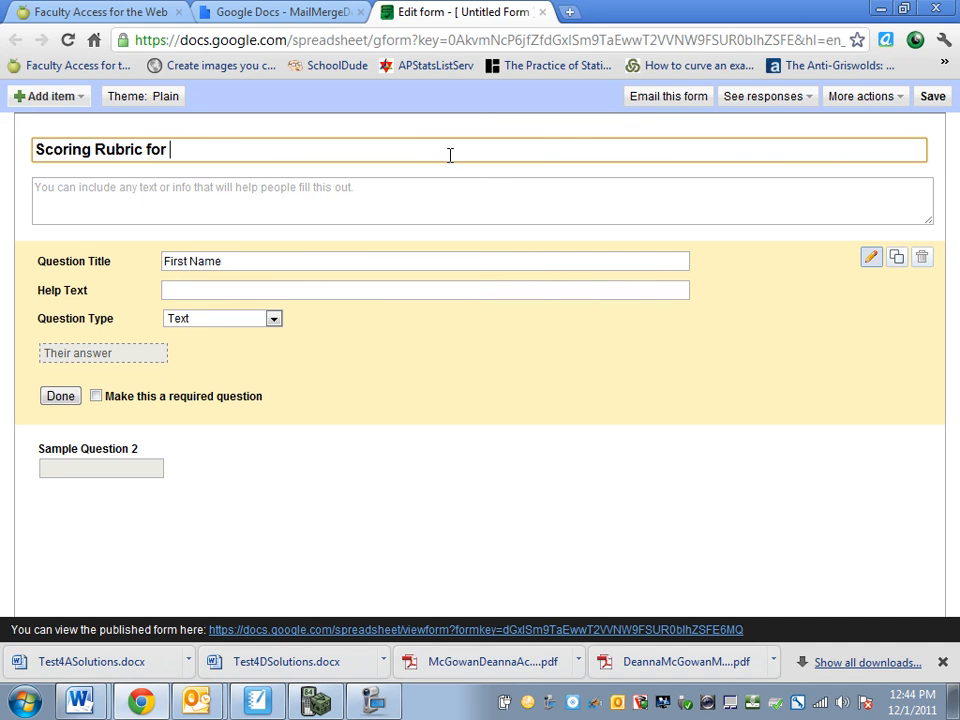
{"action": "type", "text": "Assignment #1"}
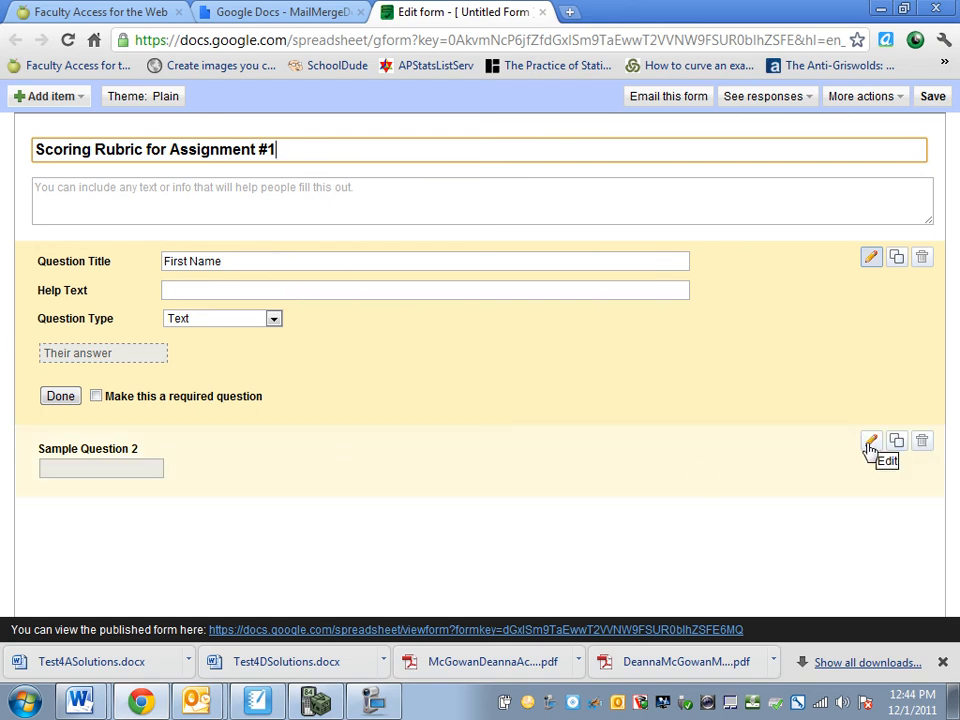
Rename Sample Question 2 to 'Last Name', then duplicate it into 'Email Address' and 'Gender' questions
{"action": "left_click", "coordinate": [870, 444]}
{"action": "triple_click", "coordinate": [269, 335]}
{"action": "type", "text": "Last Name"}
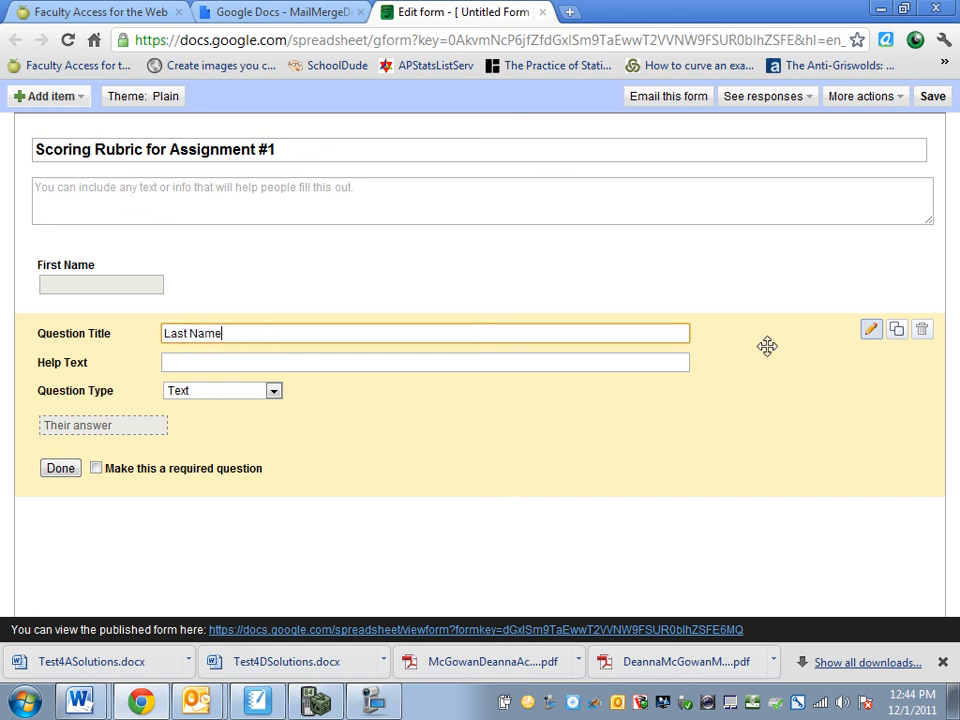
{"action": "left_click", "coordinate": [896, 330]}
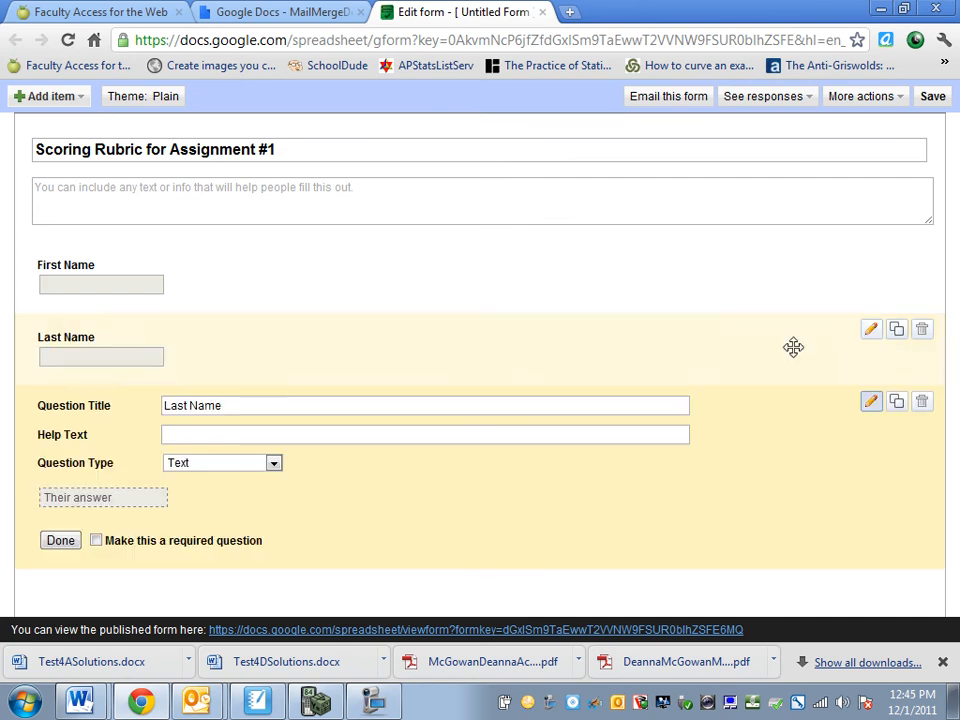
{"action": "triple_click", "coordinate": [261, 406]}
{"action": "type", "text": "E"}
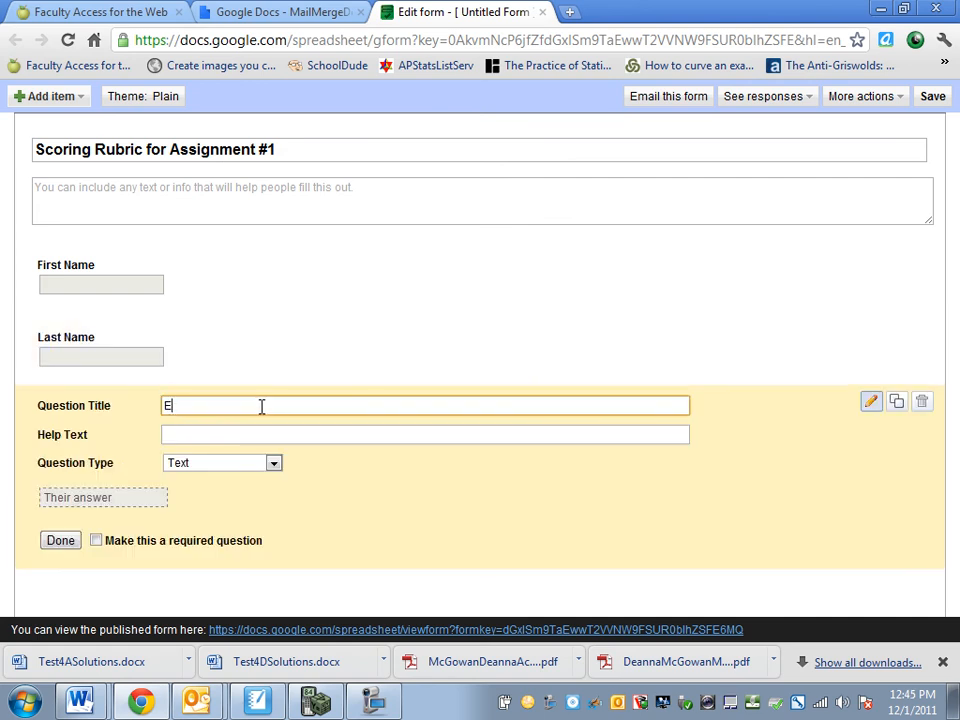
{"action": "type", "text": "mail Address"}
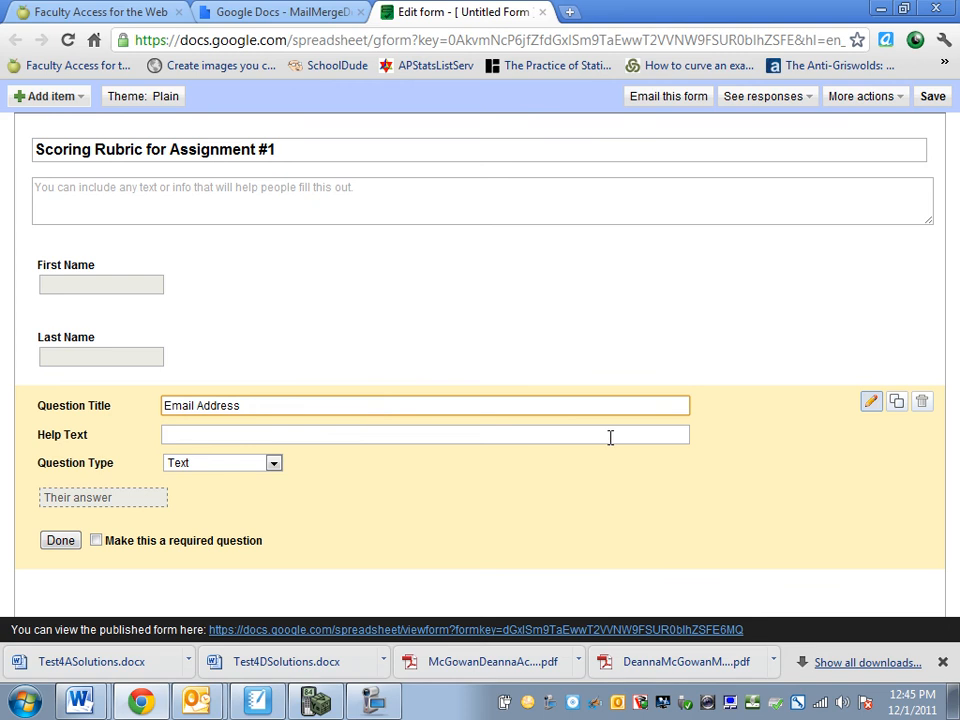
{"action": "left_click", "coordinate": [873, 404]}
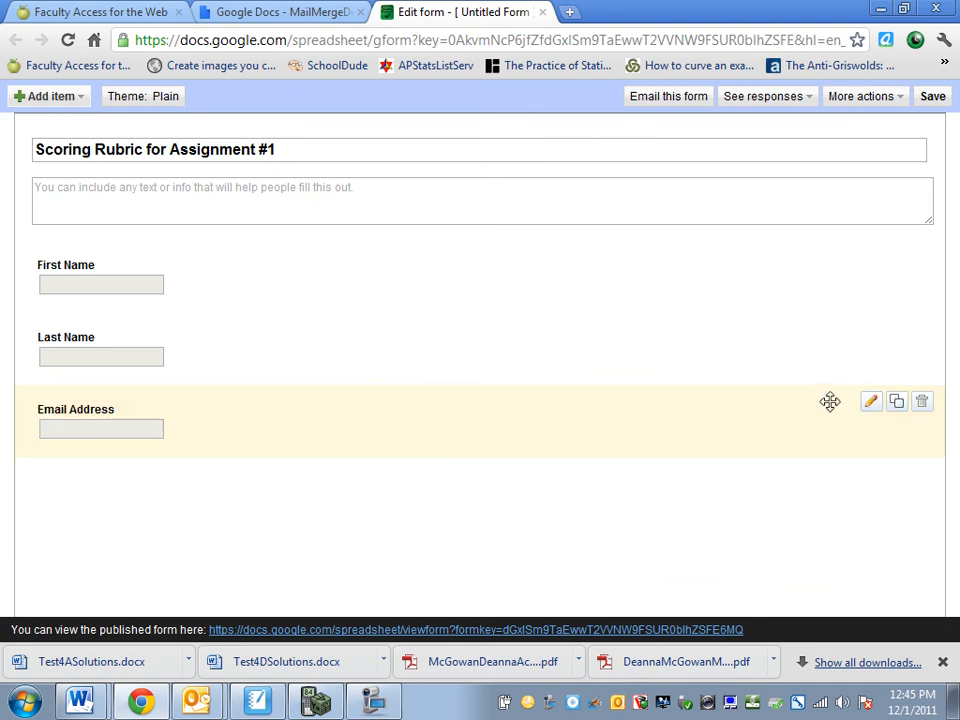
{"action": "left_click", "coordinate": [895, 402]}
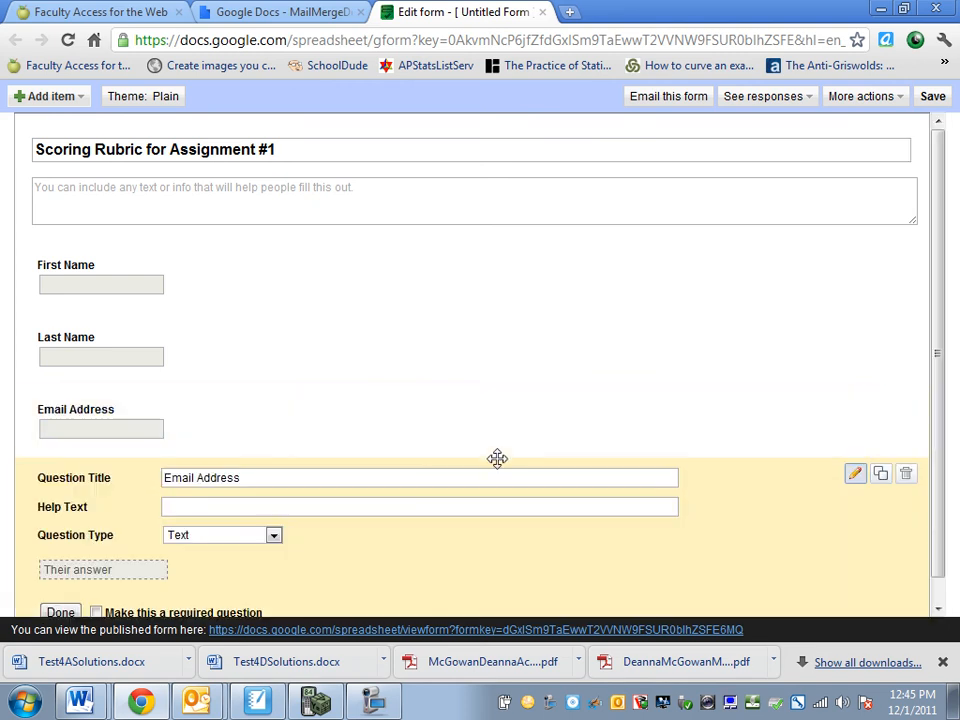
{"action": "triple_click", "coordinate": [432, 478]}
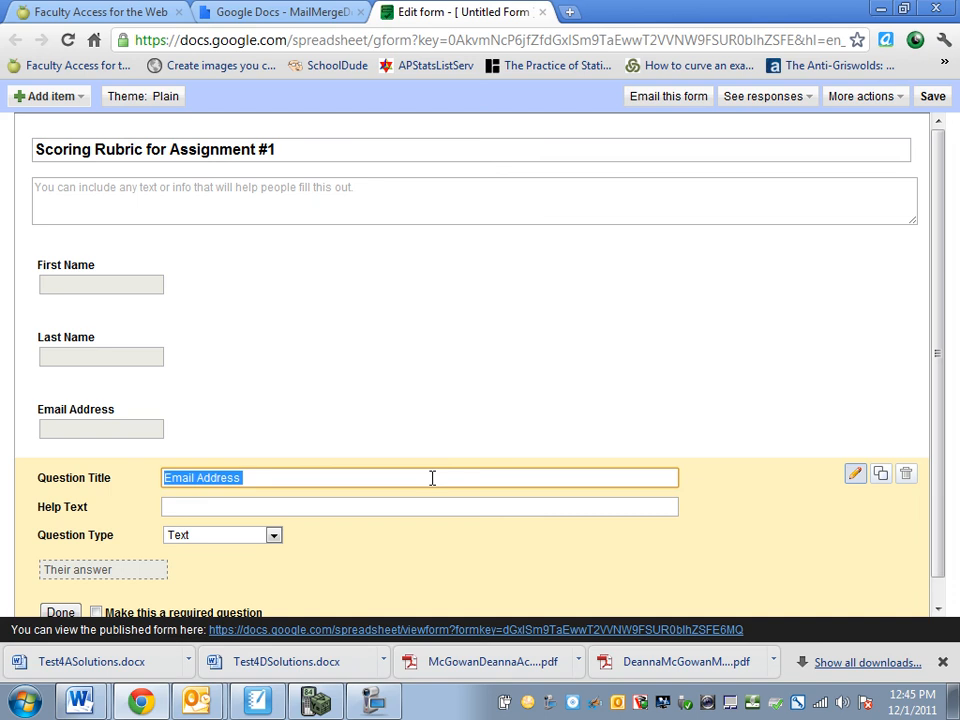
{"action": "type", "text": "Gender"}
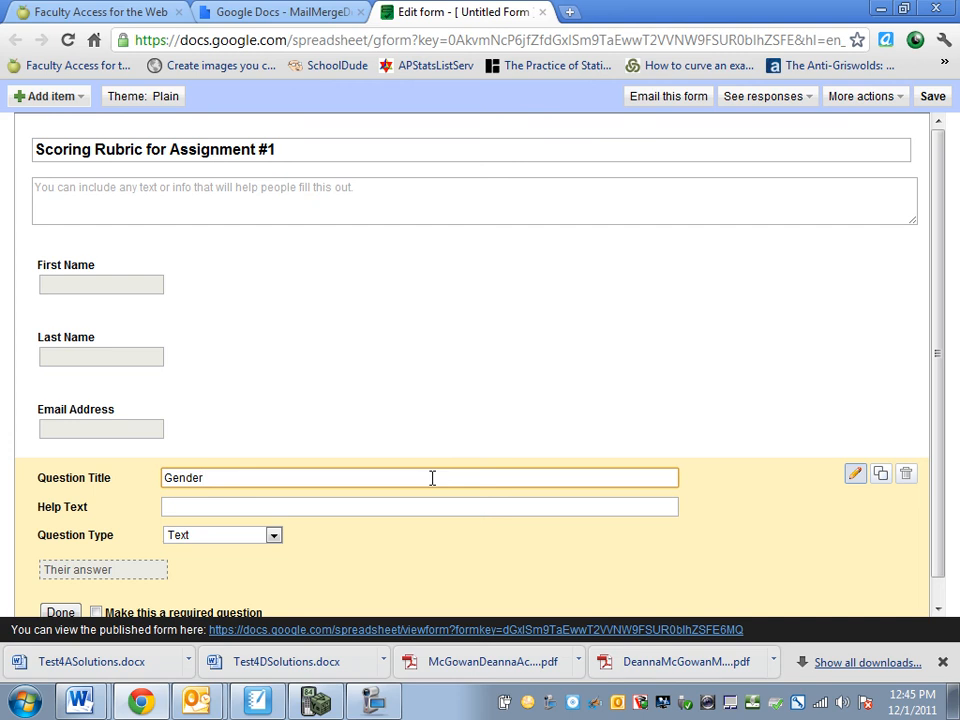
{"action": "left_click_drag", "start_coordinate": [940, 354], "coordinate": [932, 443]}
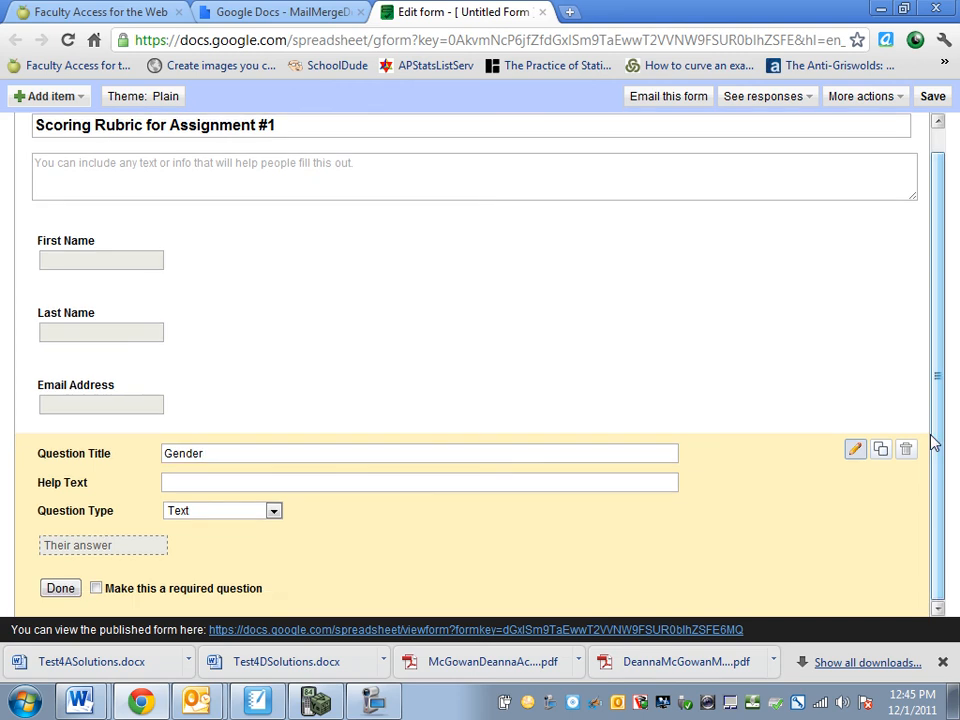
Duplicate the Gender question and retitle the copy 'Skill #1'
{"action": "left_click", "coordinate": [882, 450]}
{"action": "scroll", "coordinate": [940, 372], "scroll_direction": "down", "scroll_amount": 2}
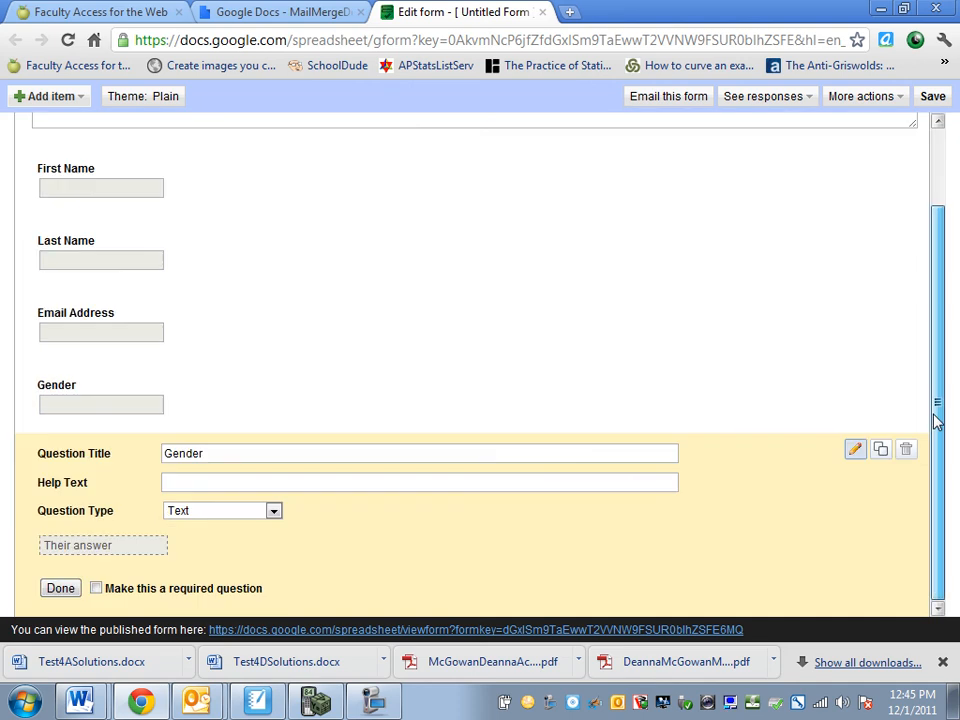
{"action": "double_click", "coordinate": [361, 455]}
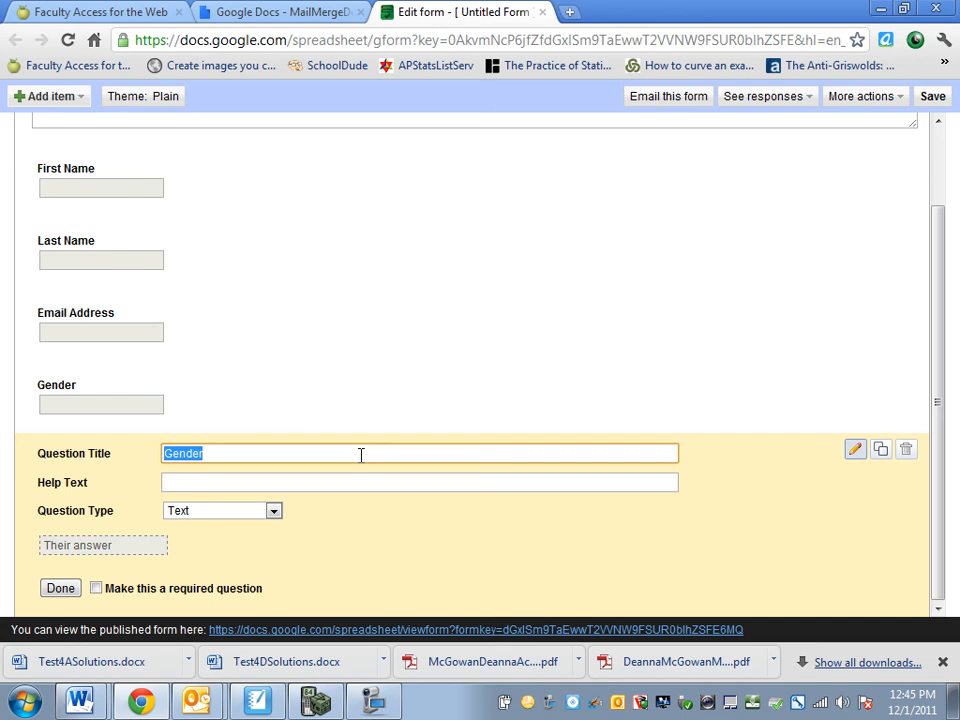
{"action": "type", "text": "Skill #1"}
Make two more copies of Skill #1 and renumber one of them 'Skill #3'
{"action": "left_click", "coordinate": [881, 450]}
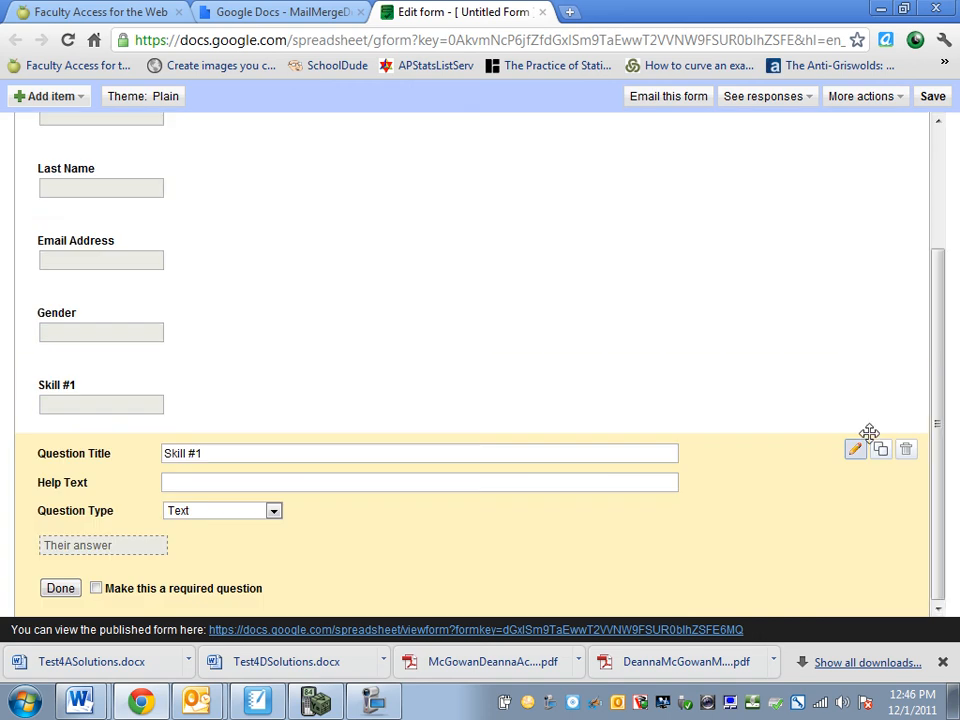
{"action": "scroll", "coordinate": [881, 432], "scroll_direction": "up", "scroll_amount": 1}
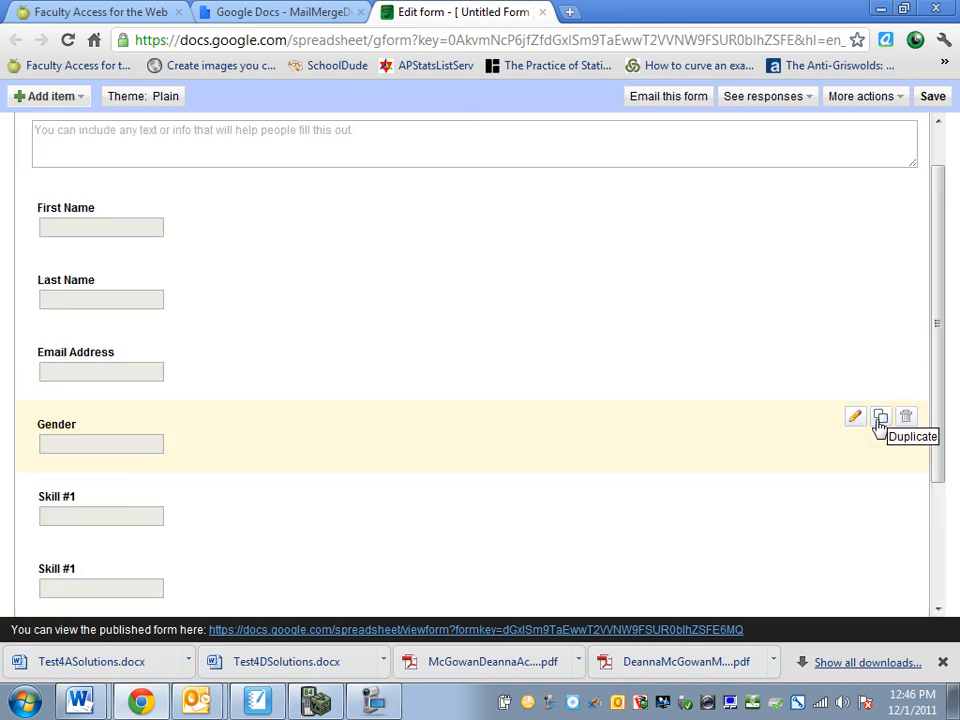
{"action": "left_click_drag", "start_coordinate": [943, 371], "coordinate": [939, 456]}
{"action": "left_click", "coordinate": [881, 470]}
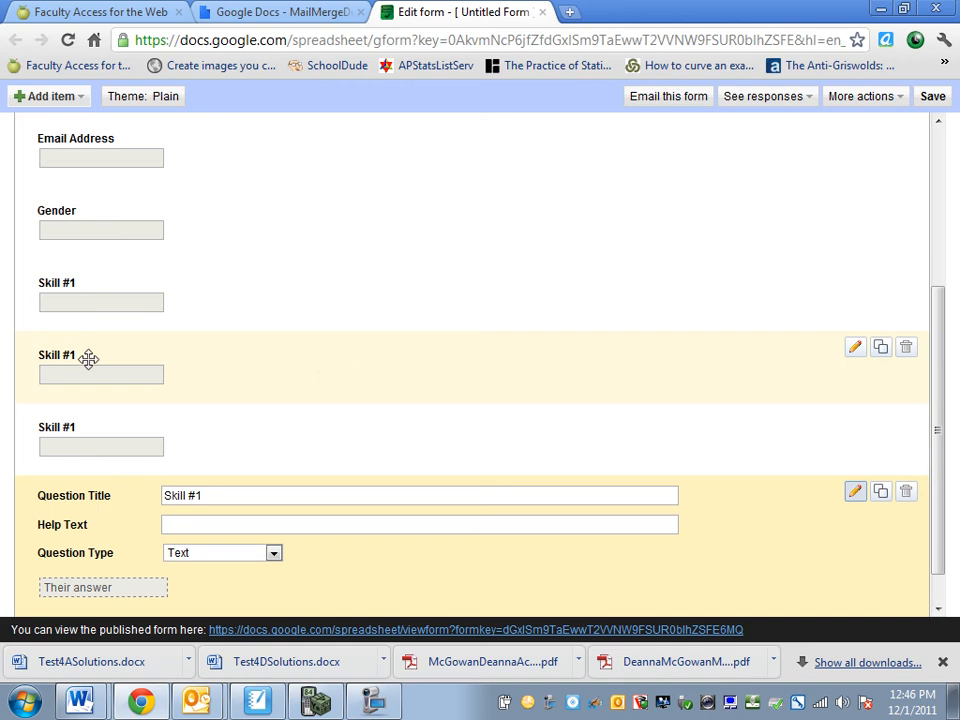
{"action": "left_click", "coordinate": [224, 495]}
{"action": "key", "text": "BackSpace"}
{"action": "type", "text": "3"}
Renumber the other Skill #1 copy to 'Skill #2' and finish editing it
{"action": "left_click", "coordinate": [856, 421]}
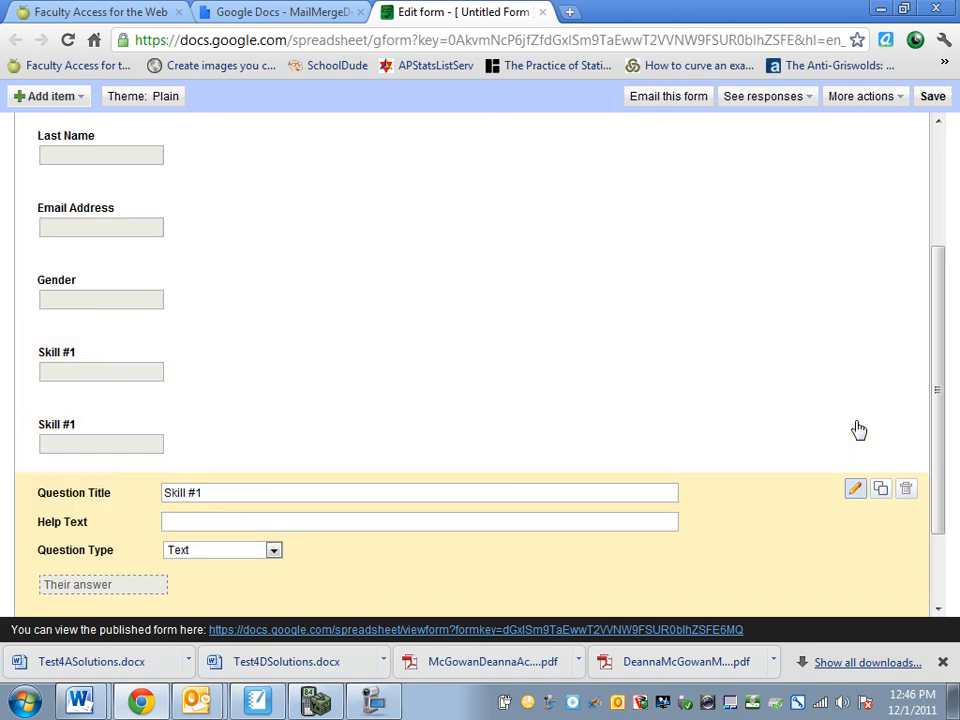
{"action": "left_click", "coordinate": [239, 495]}
{"action": "key", "text": "BackSpace"}
{"action": "type", "text": "2"}
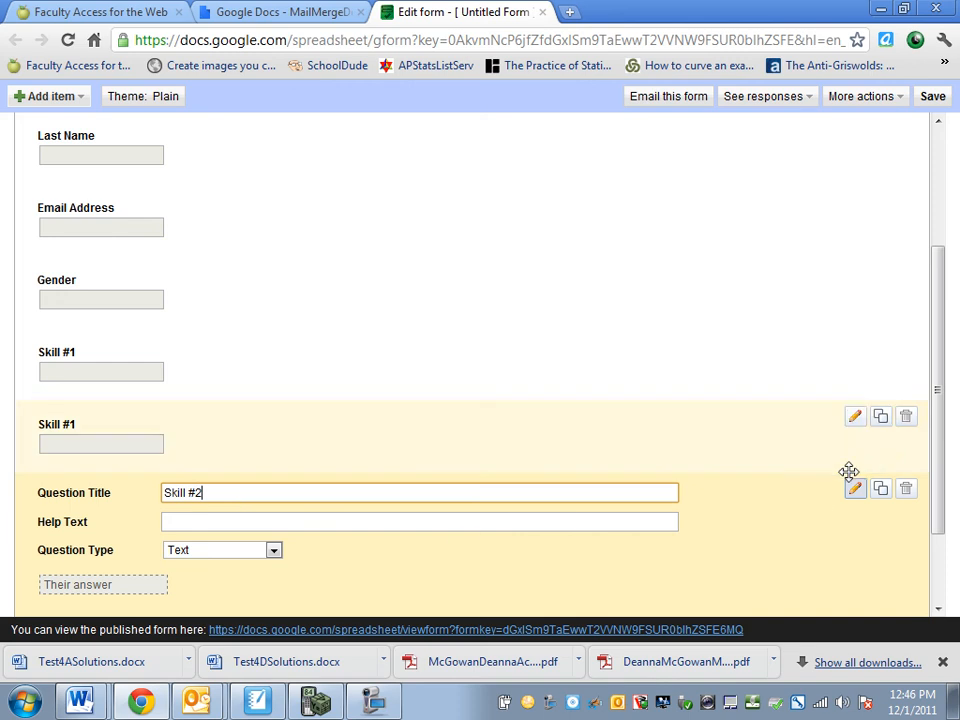
{"action": "left_click_drag", "start_coordinate": [943, 416], "coordinate": [940, 507]}
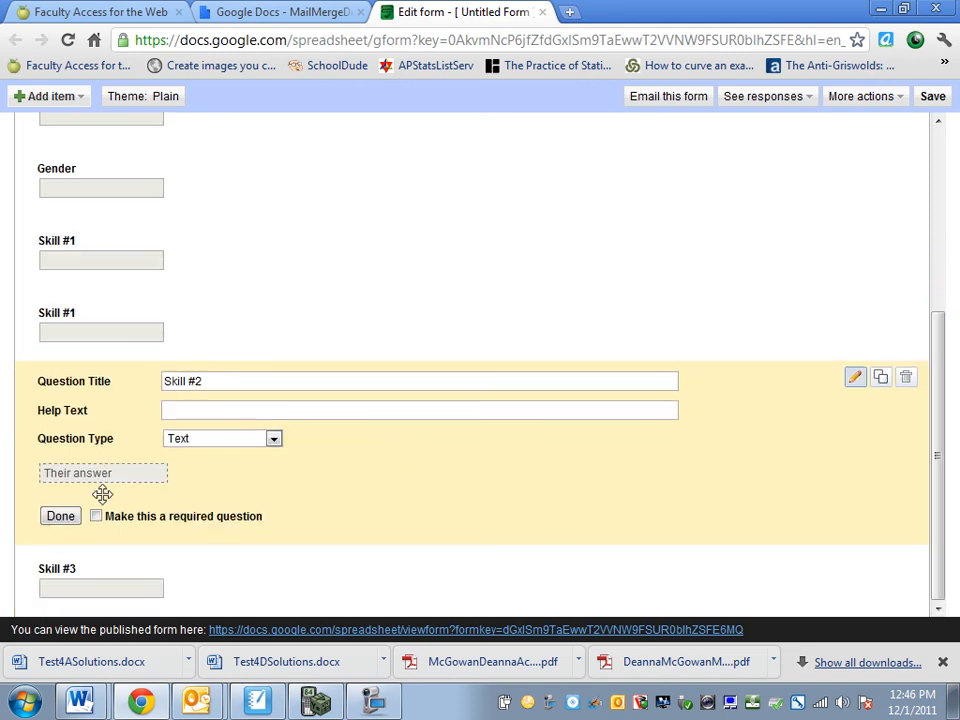
{"action": "left_click", "coordinate": [58, 516]}
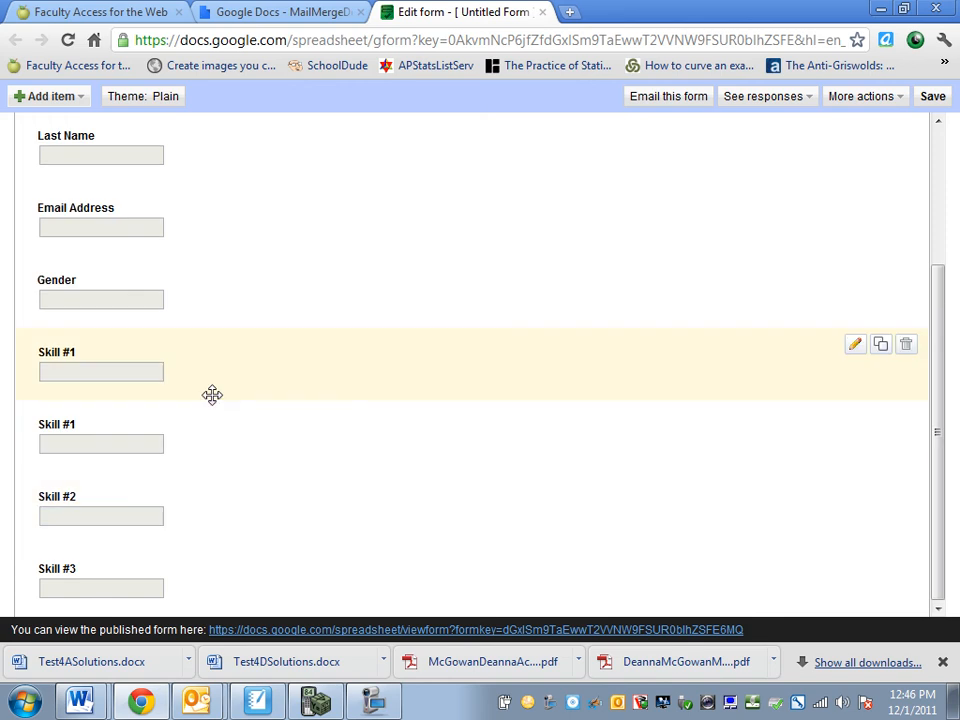
Delete the leftover Skill #1 copy, confirm, and scroll through the form to check the questions
{"action": "left_click", "coordinate": [905, 418]}
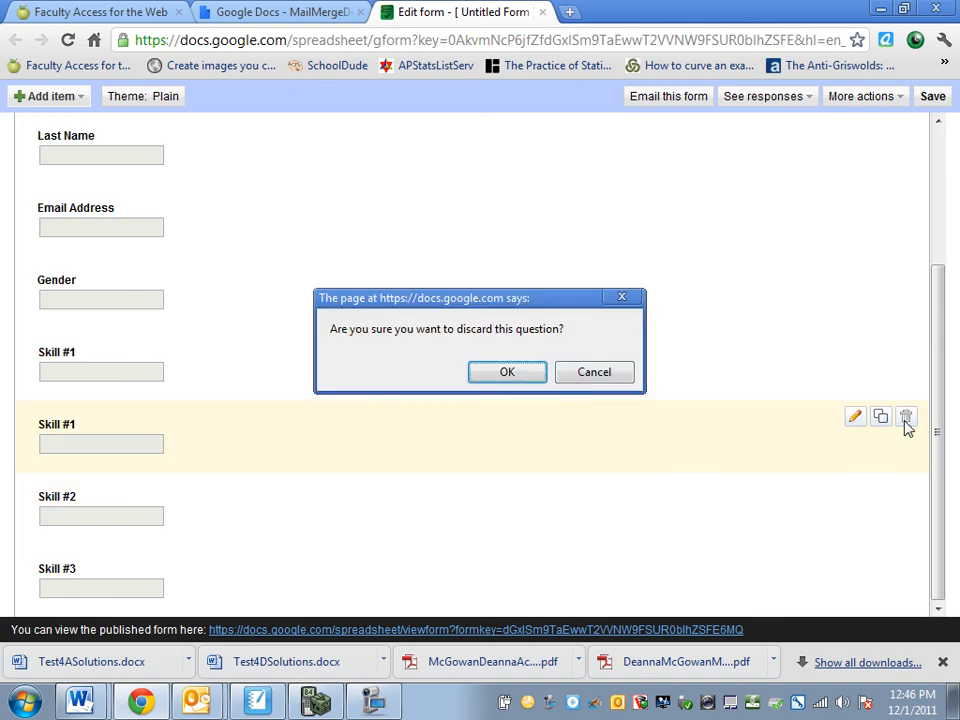
{"action": "left_click", "coordinate": [516, 374]}
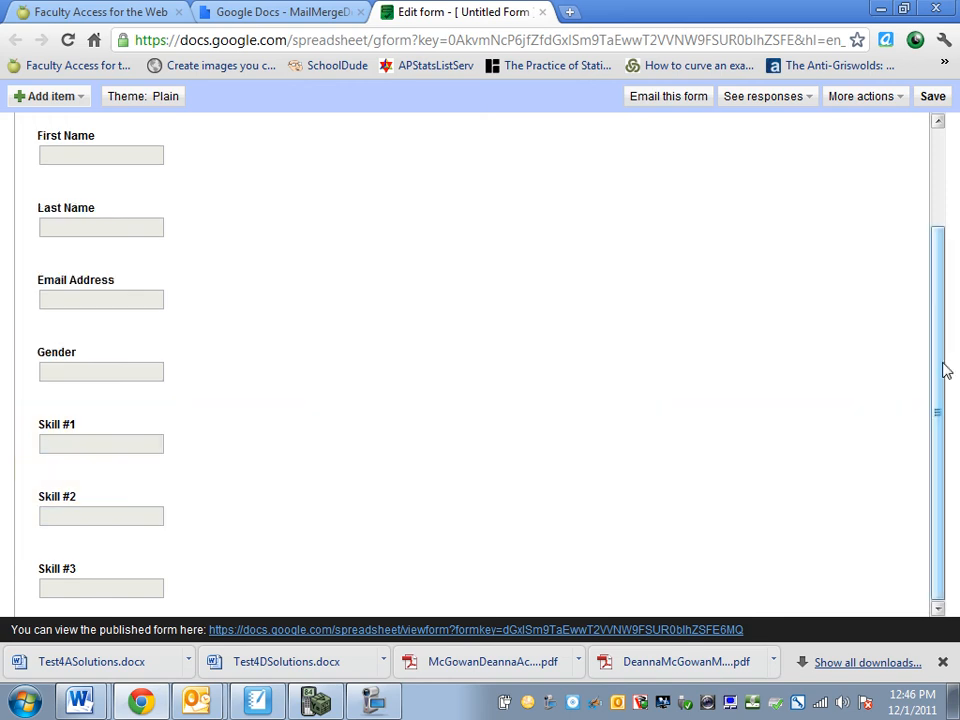
{"action": "left_click_drag", "start_coordinate": [936, 420], "coordinate": [929, 204]}
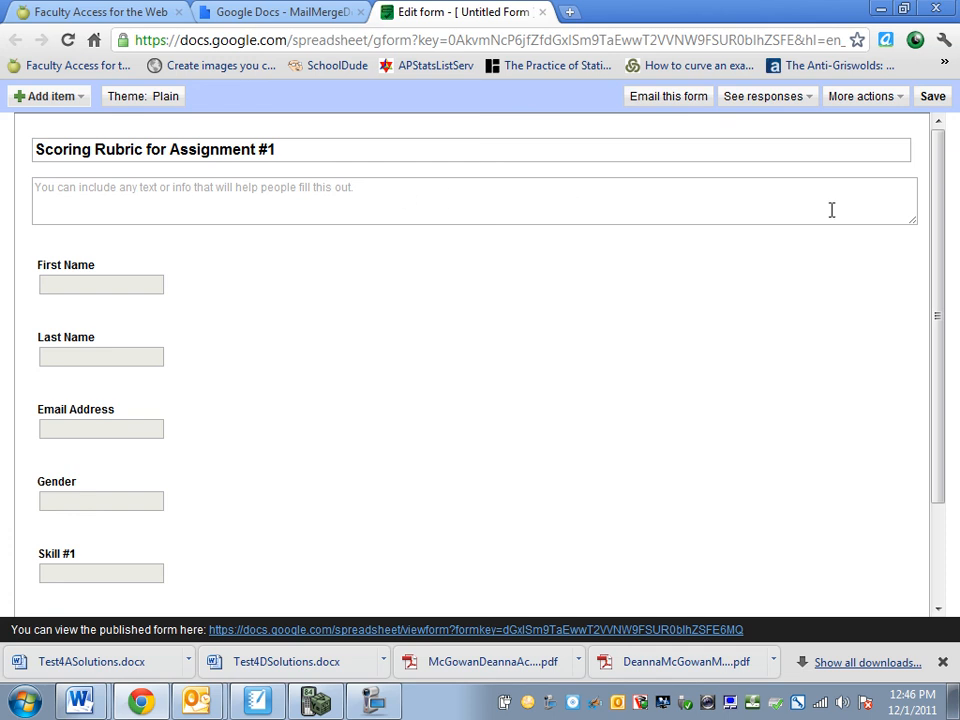
{"action": "left_click_drag", "start_coordinate": [943, 189], "coordinate": [938, 292]}
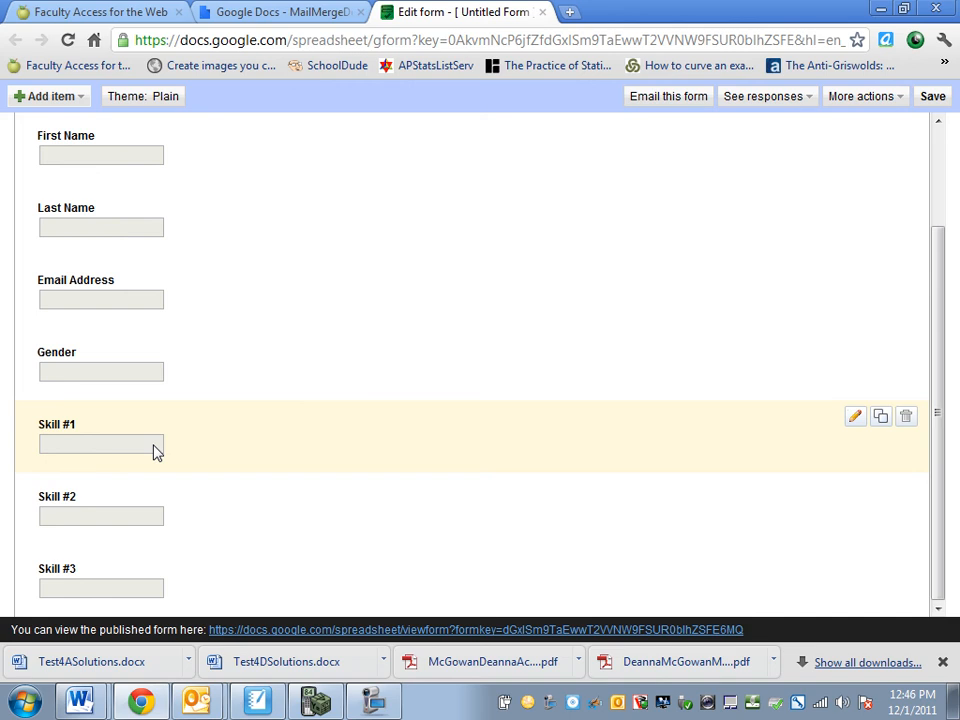
{"action": "left_click_drag", "start_coordinate": [944, 315], "coordinate": [939, 190]}
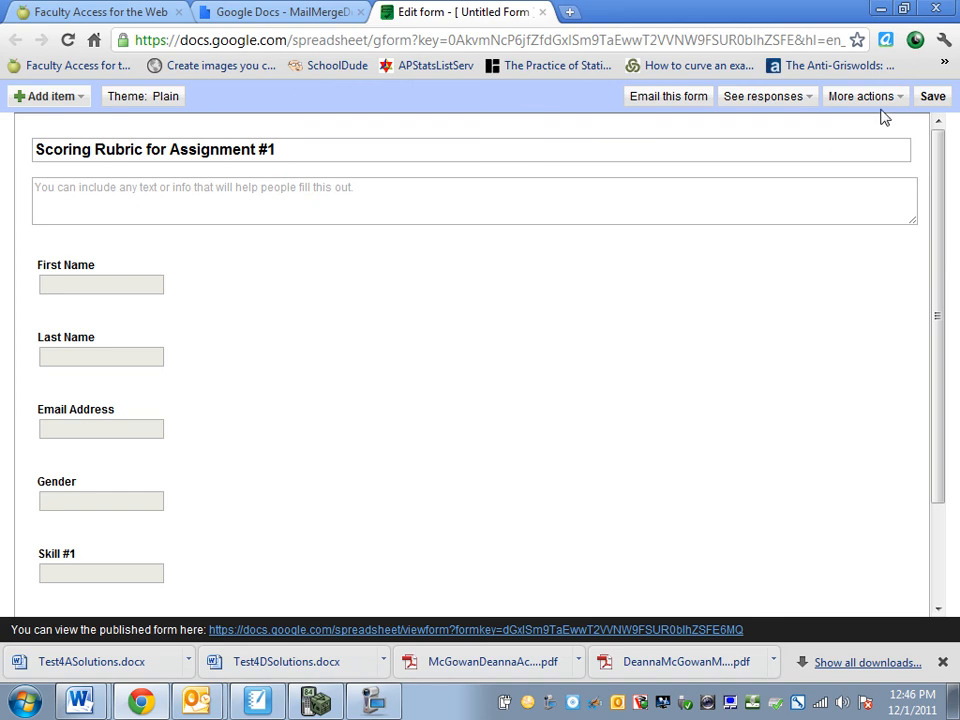
Save the form, then follow the link to its published live version
{"action": "left_click", "coordinate": [937, 102]}
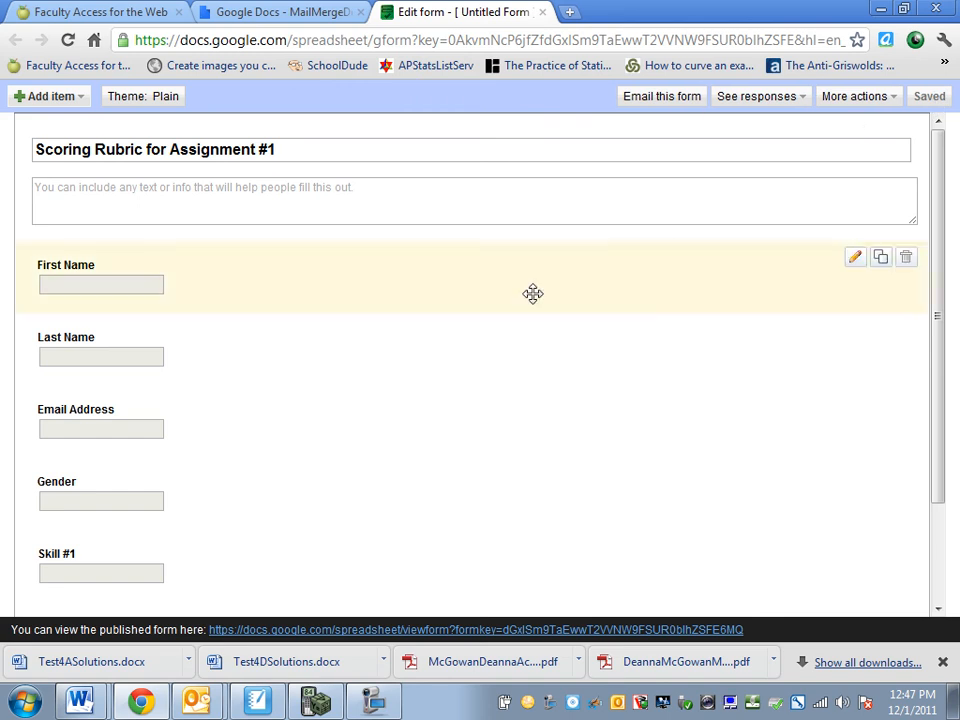
{"action": "left_click", "coordinate": [488, 632]}
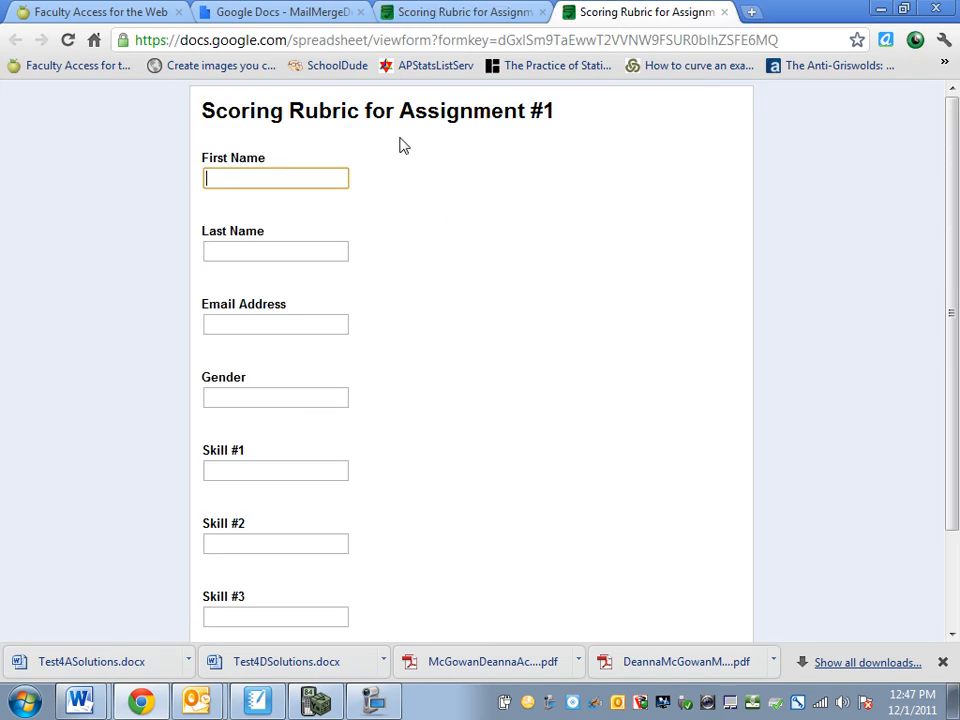
Scroll through the live form's seven blank questions down to the Submit button
{"action": "left_click_drag", "start_coordinate": [957, 208], "coordinate": [957, 148]}
{"action": "left_click_drag", "start_coordinate": [955, 260], "coordinate": [957, 180]}
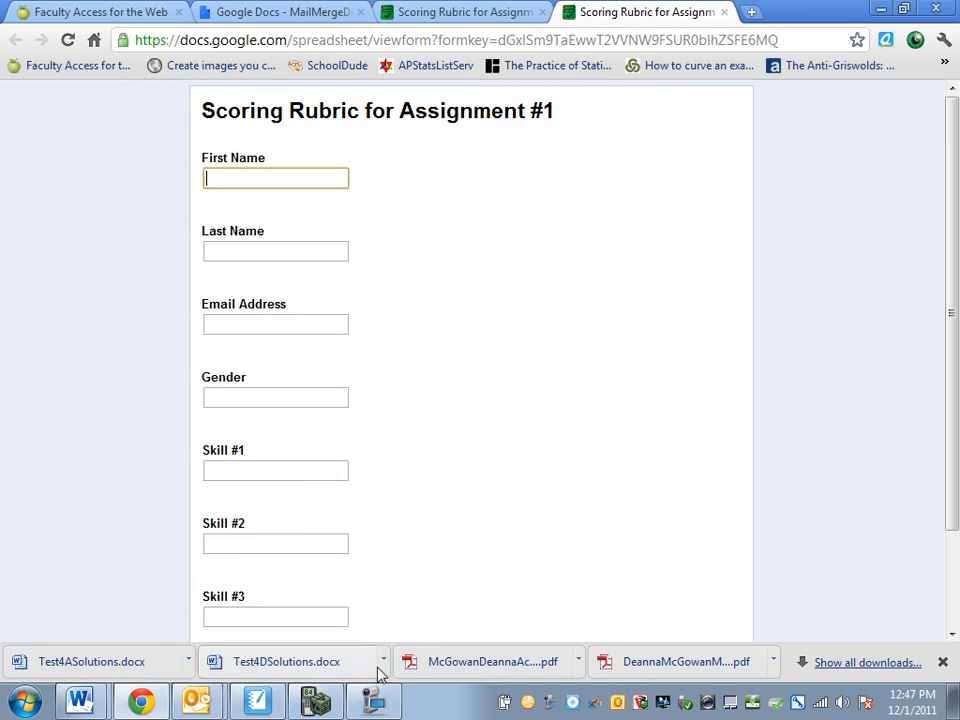